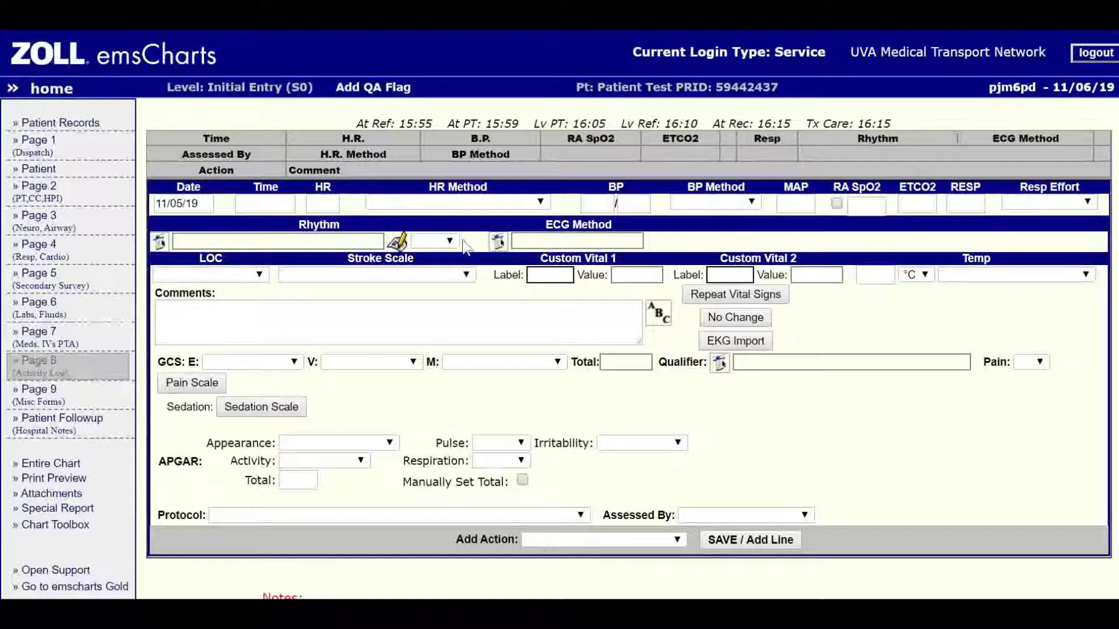
Bring up Available Imports, listing XSeries monitor cases with power-on times, received times and sizes.
left_click(447, 123)
left_click(794, 346)
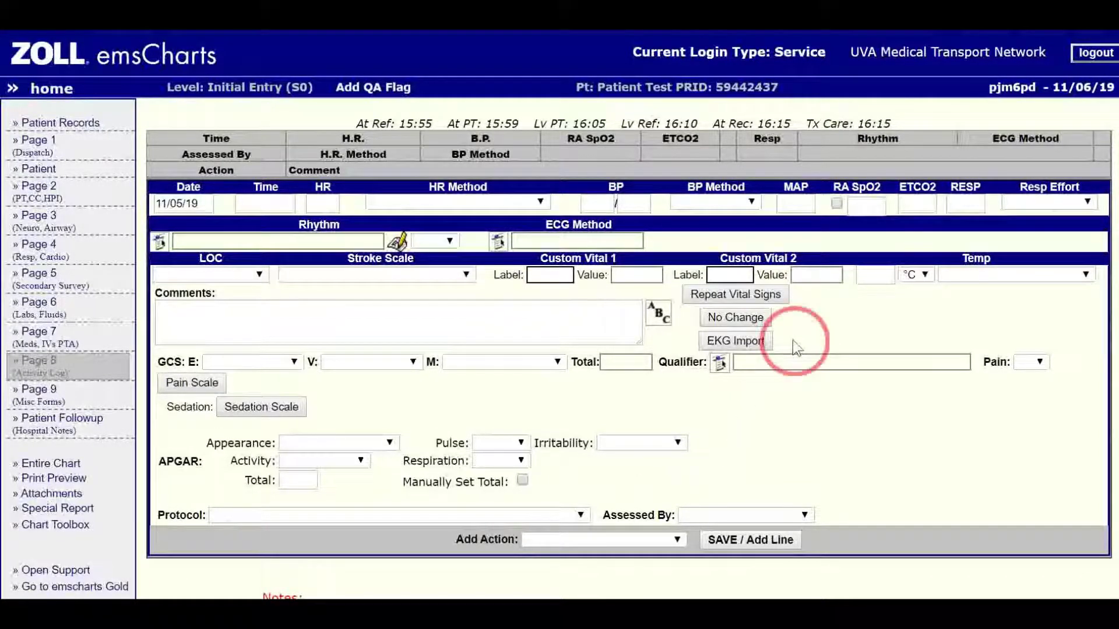
left_click(736, 342)
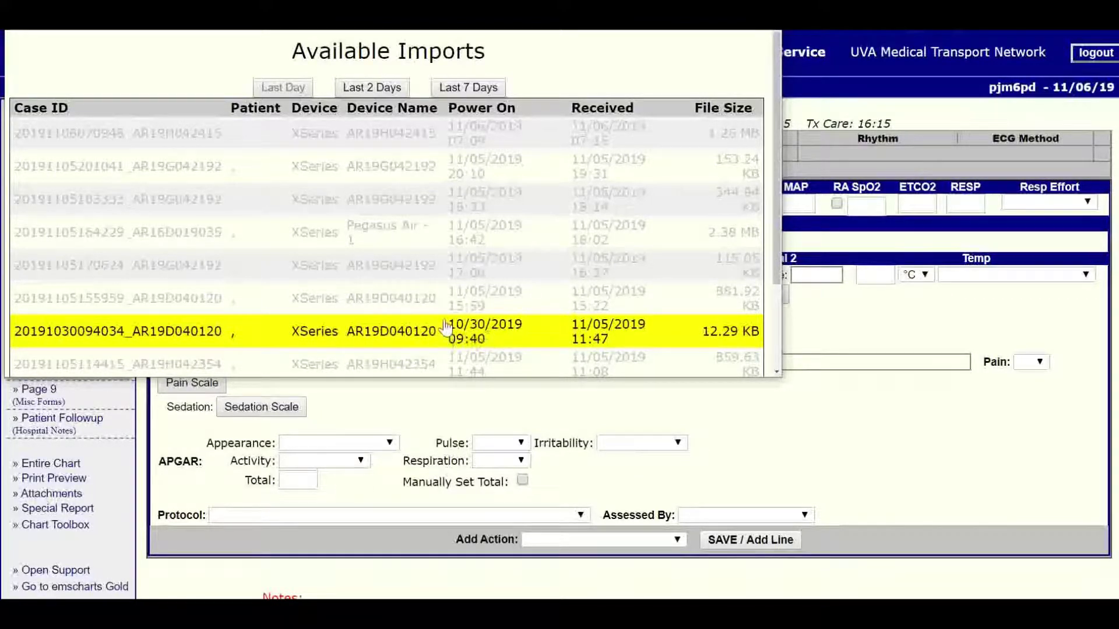
left_click(473, 304)
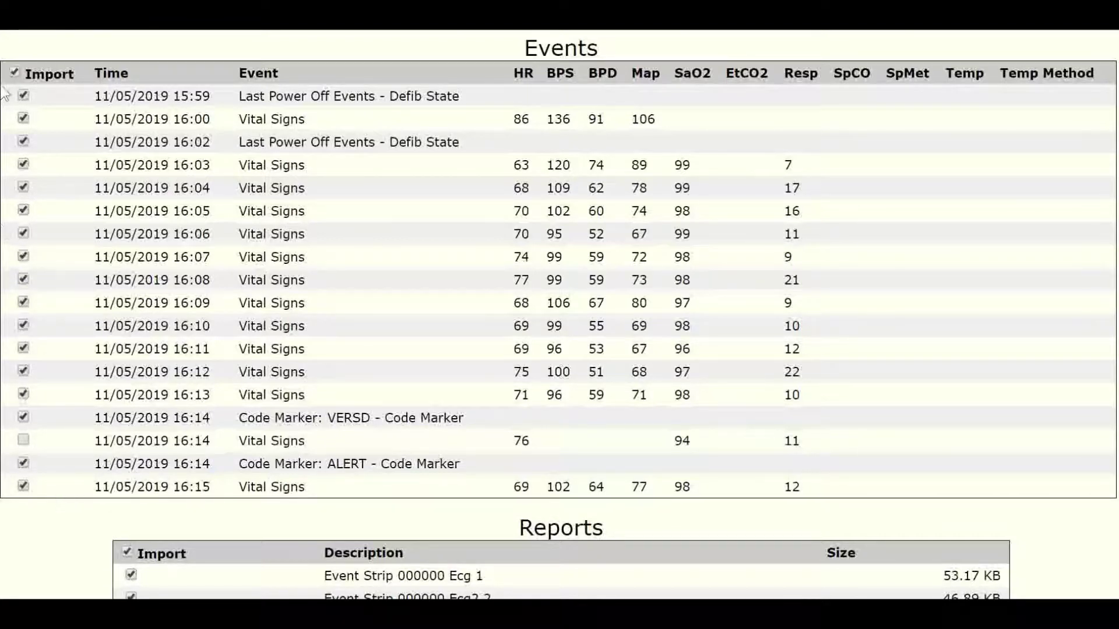
left_click(14, 73)
left_click(14, 74)
Exclude the 15:59 and 16:02 power-offs, the VERSD and ALERT markers, and the 16:14 vitals.
left_click(23, 95)
left_click(23, 141)
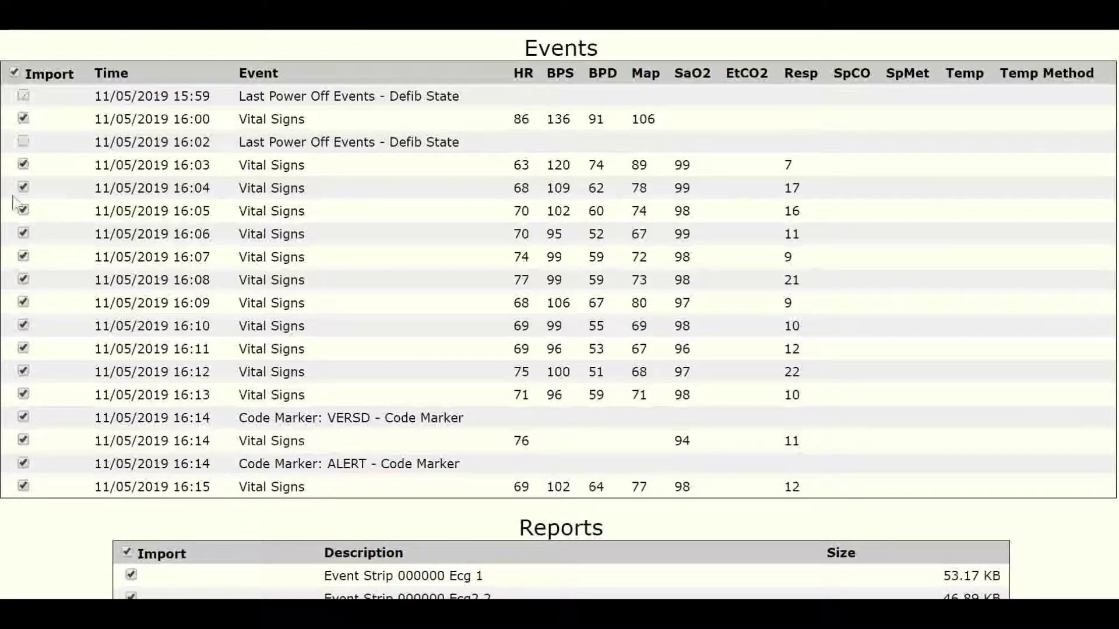
left_click(24, 418)
left_click(24, 463)
left_click(23, 441)
Deselect all event-strip reports, then re-select only Event Strip 000000 Ecg 1 for import.
scroll(503, 331, "down", 4)
scroll(501, 329, "down", 3)
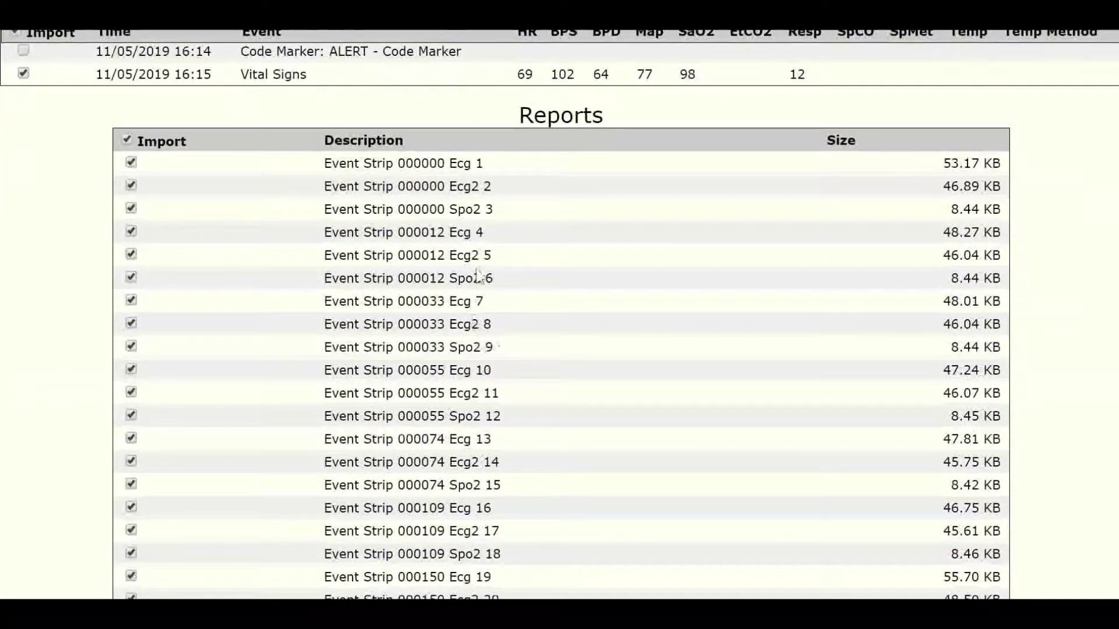
left_click_drag(518, 116, 609, 117)
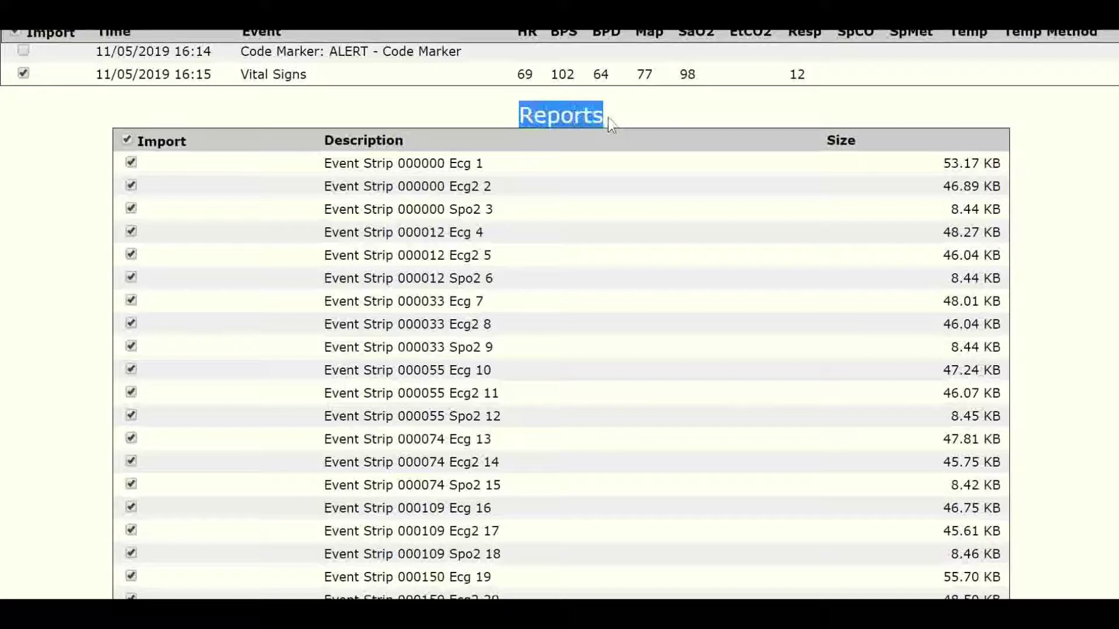
left_click(613, 116)
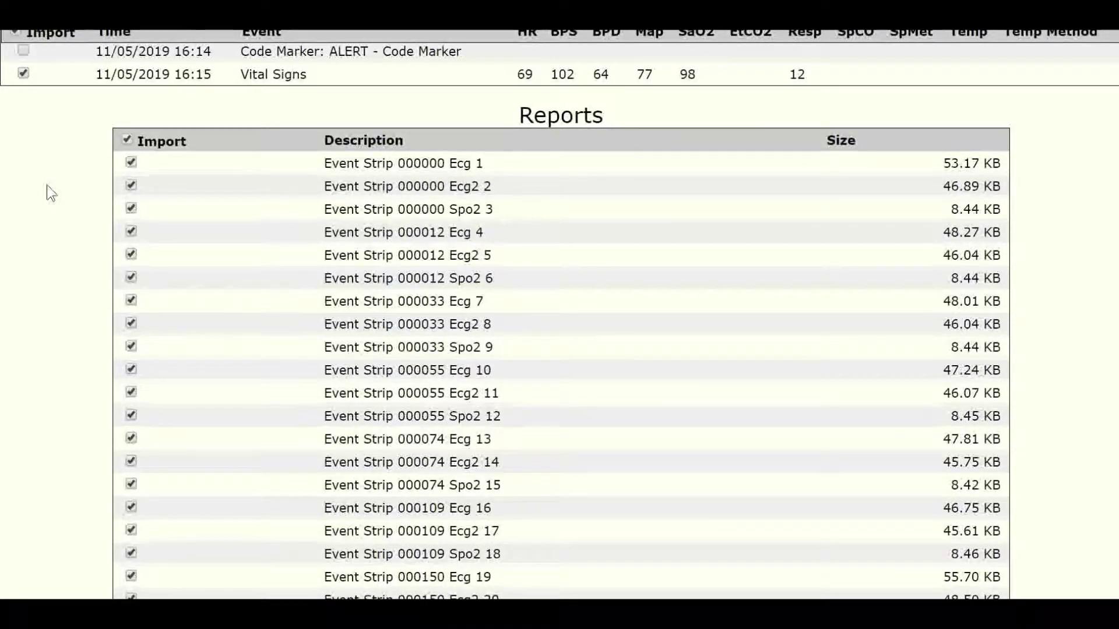
left_click(127, 141)
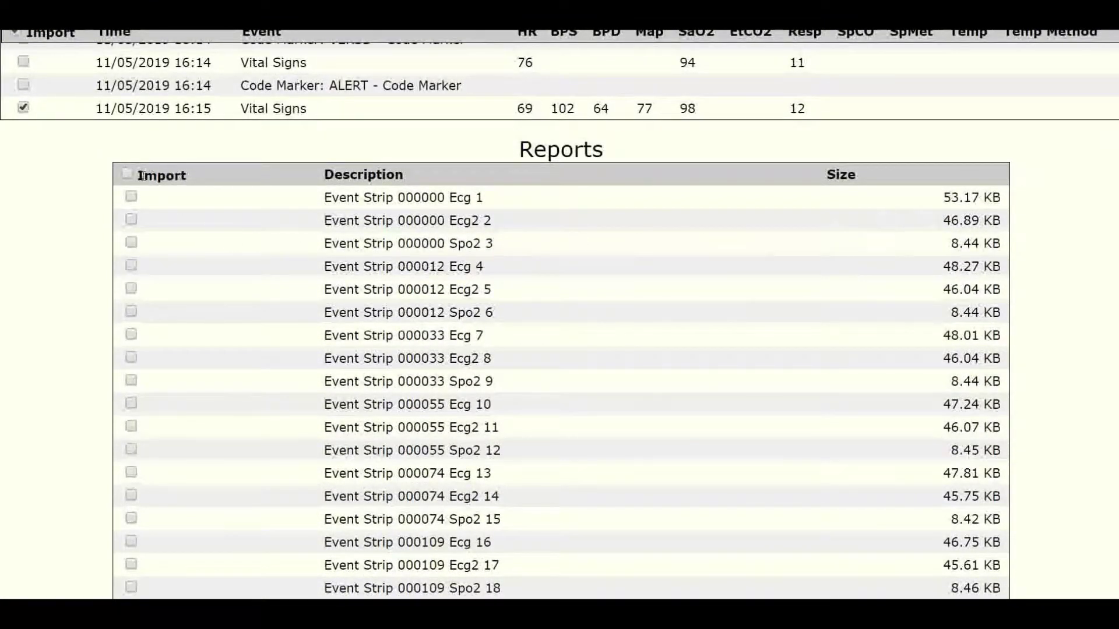
left_click(130, 197)
scroll(561, 314, "down", 20)
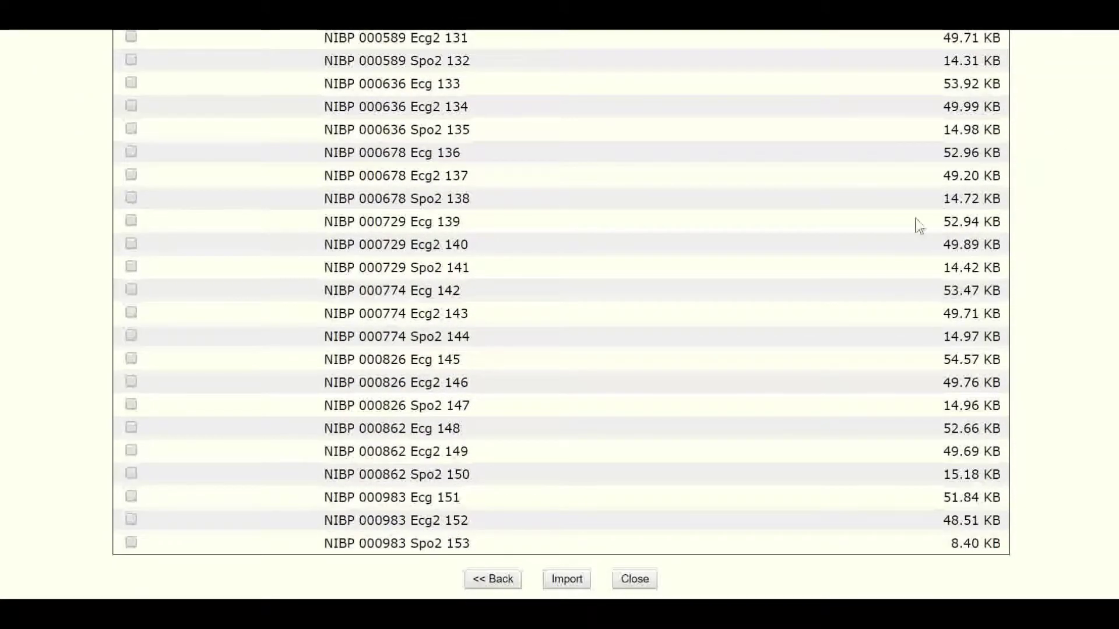
Import the vitals and open the 16:00 entry showing H.R. 86, B.P. 136/91, MAP 106.
left_click(569, 581)
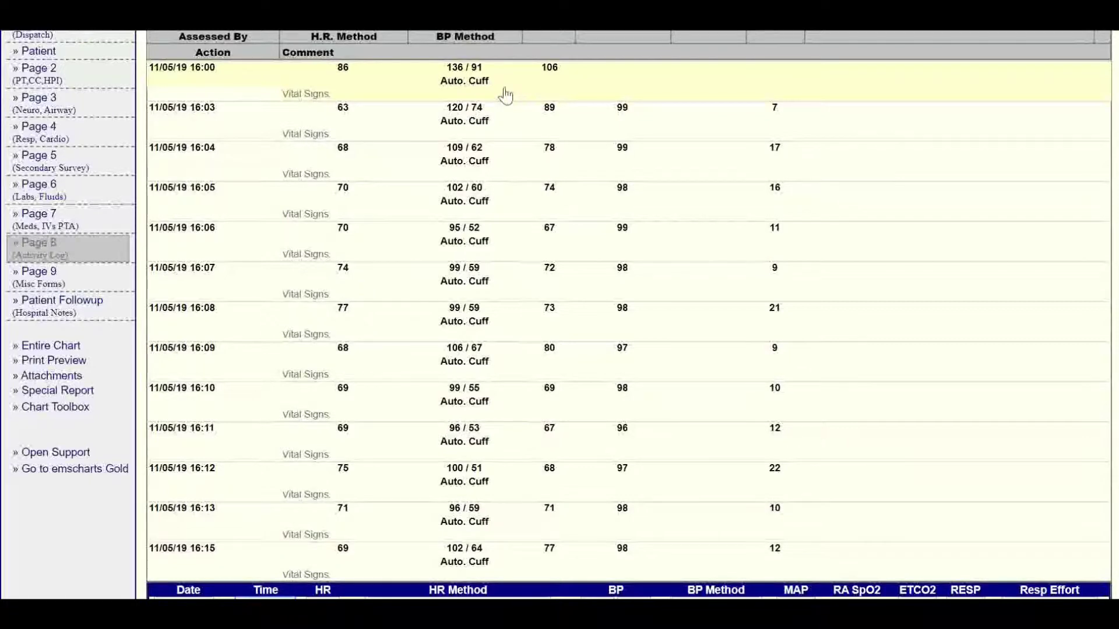
left_click(371, 92)
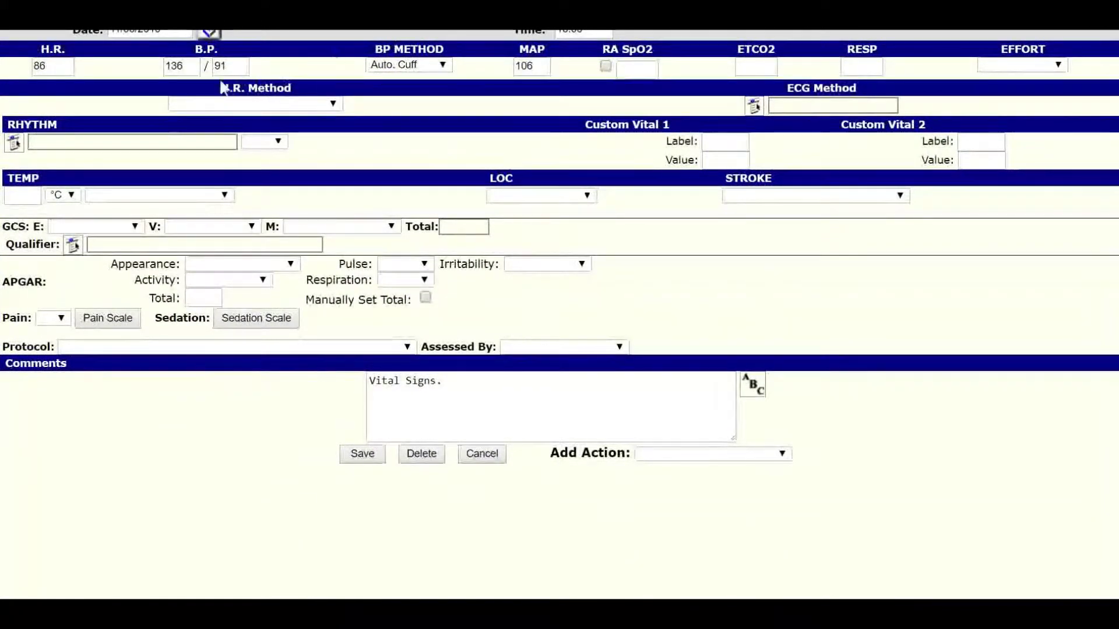
left_click(45, 69)
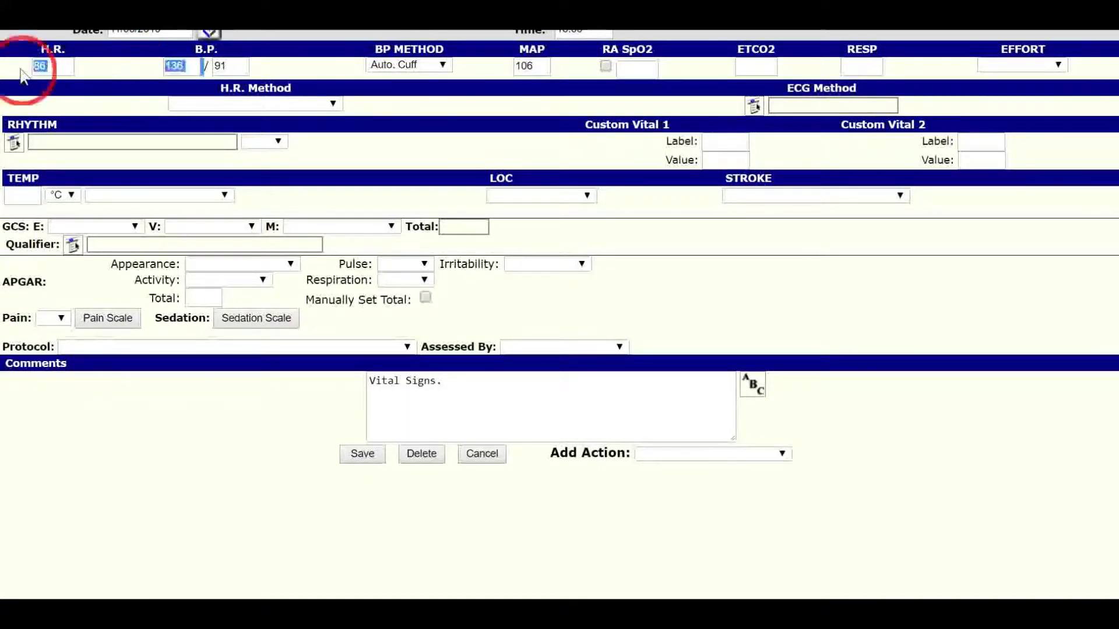
left_click(131, 67)
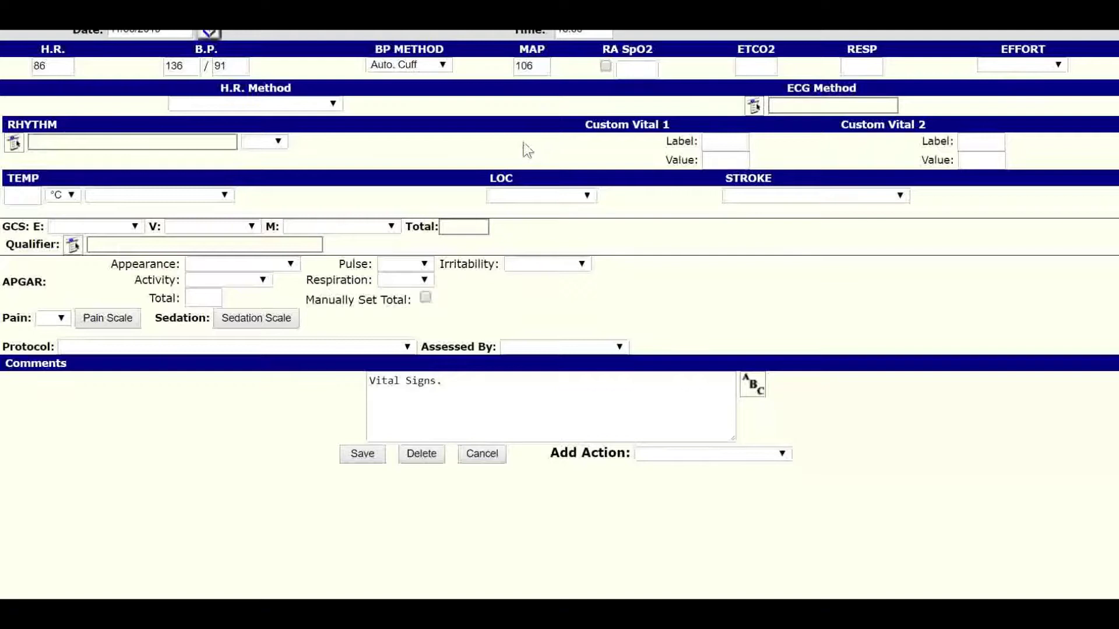
left_click(145, 110)
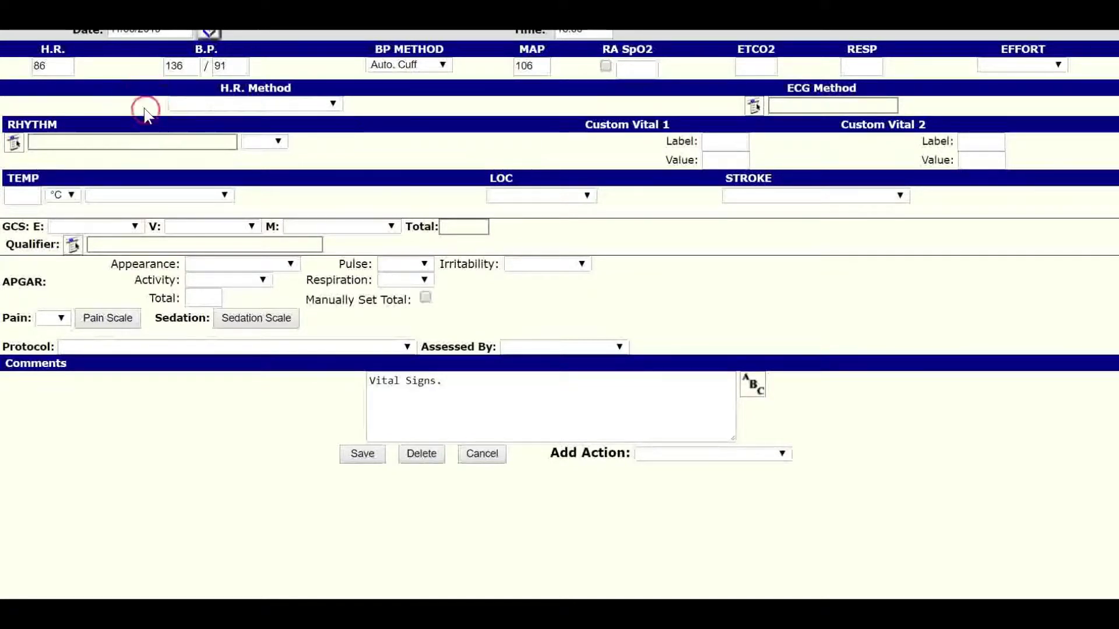
left_click(729, 103)
left_click(32, 157)
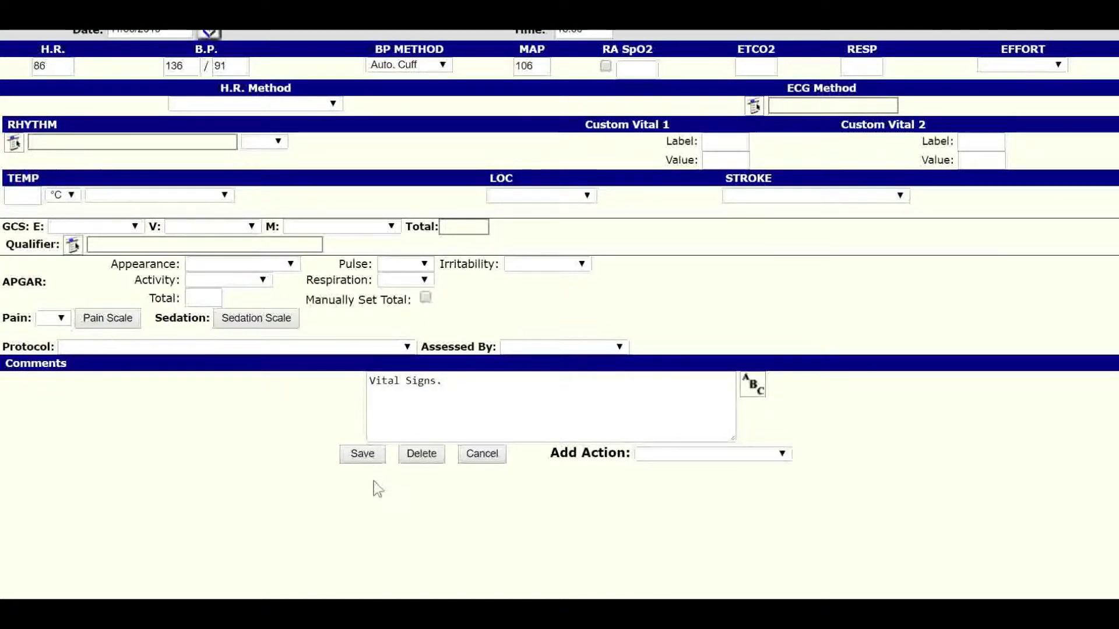
Cancel the 16:00 entry unchanged and return to the Activity Log's 16:00–16:15 vitals.
left_click(478, 460)
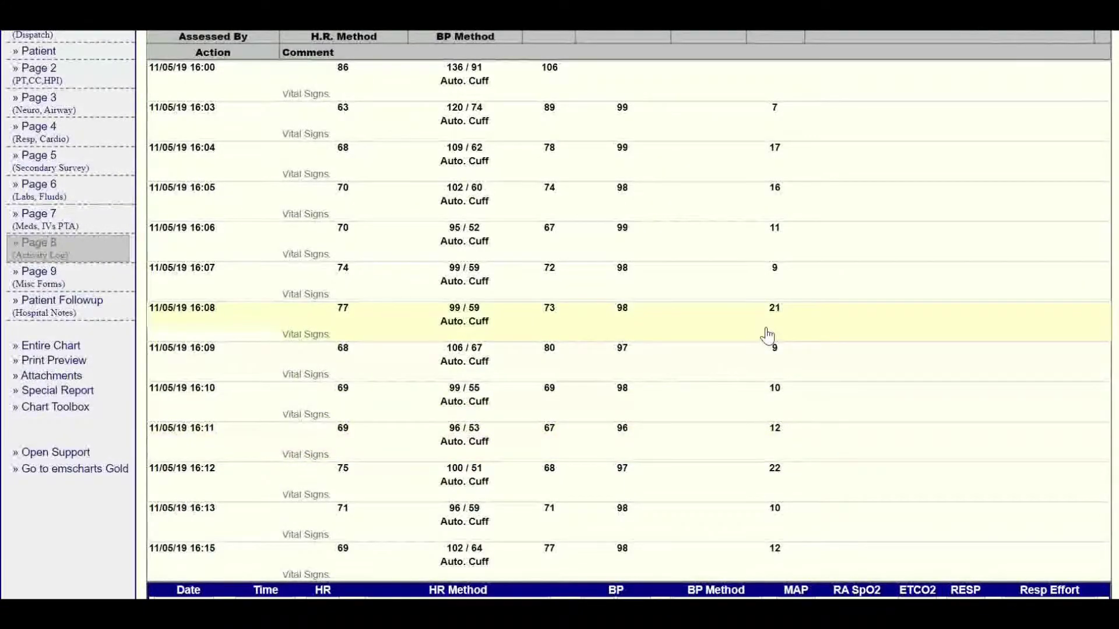
scroll(767, 335, "down", 6)
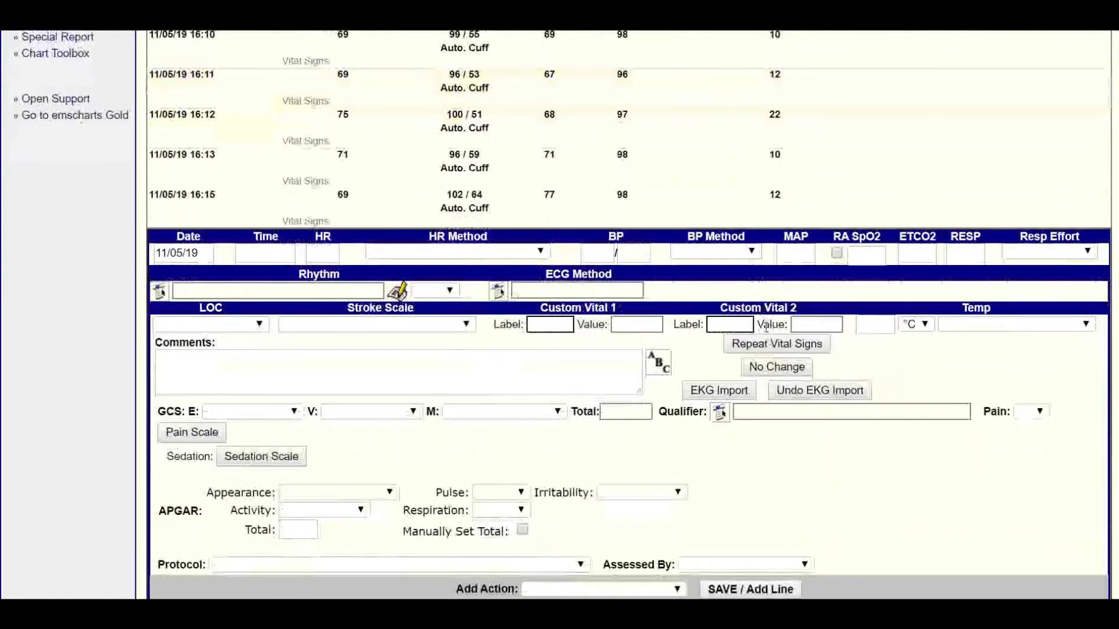
left_click(881, 389)
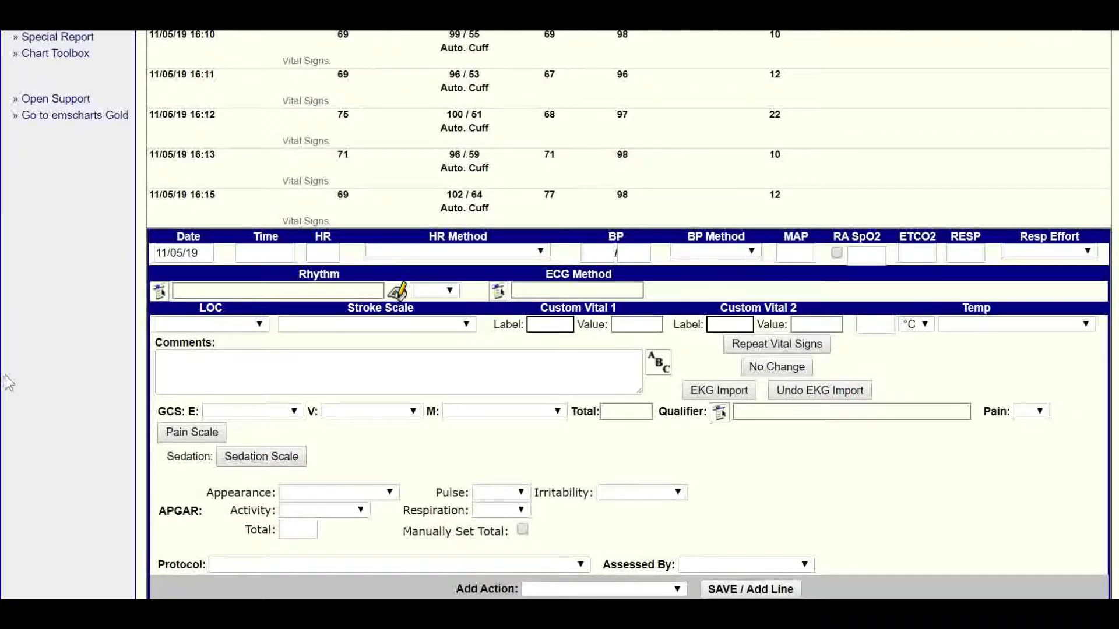
scroll(10, 383, "up", 8)
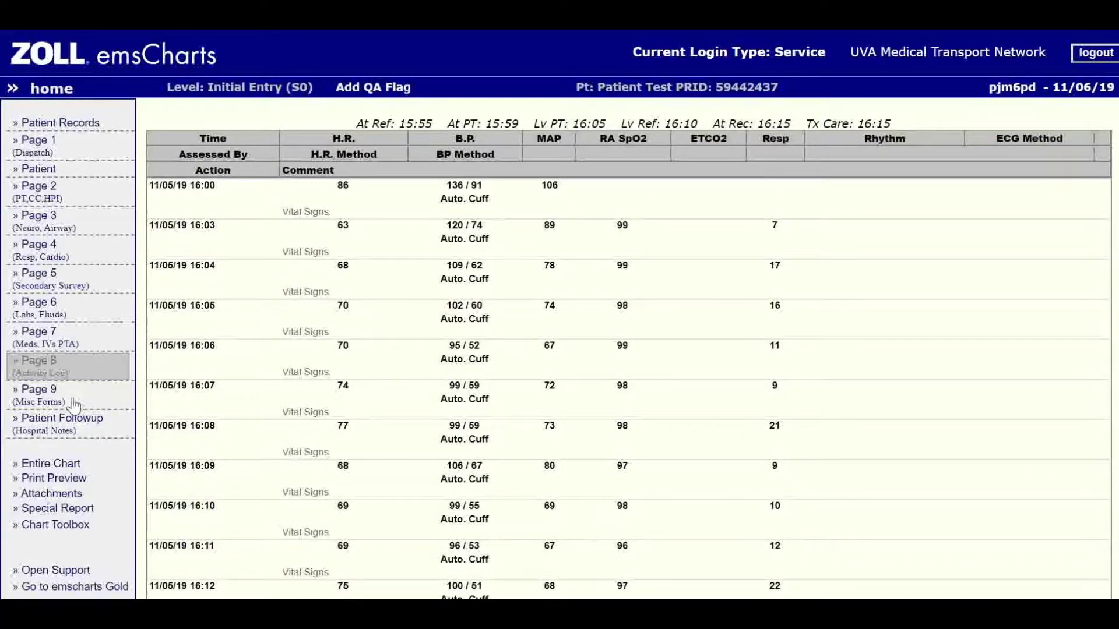
Go to Page 9 and bring up the chart's Attached Files list.
left_click(74, 402)
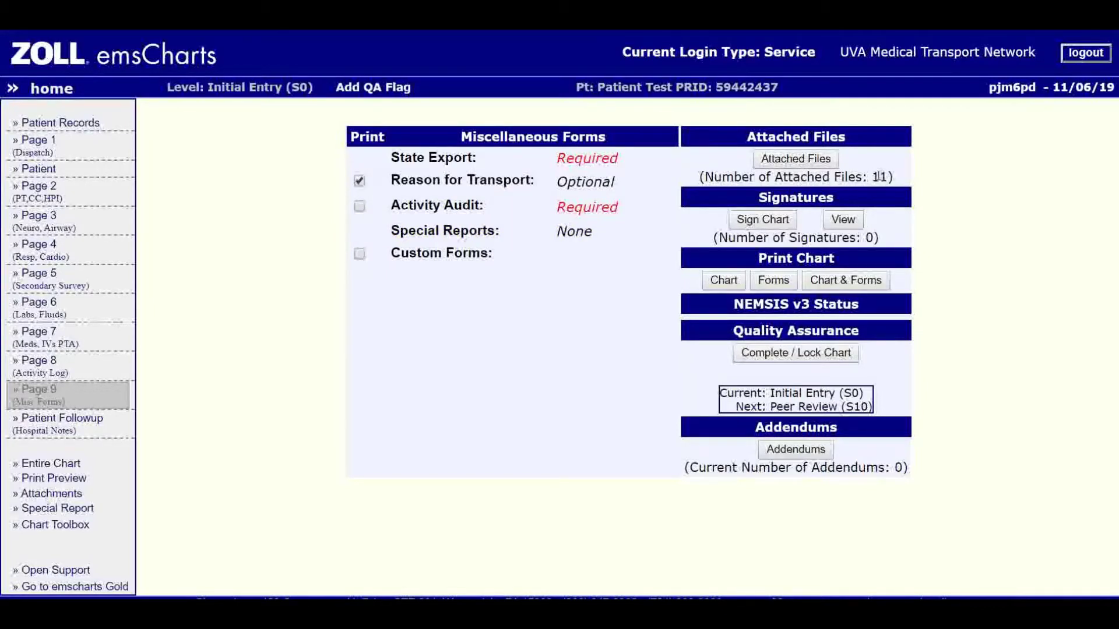
left_click(879, 176)
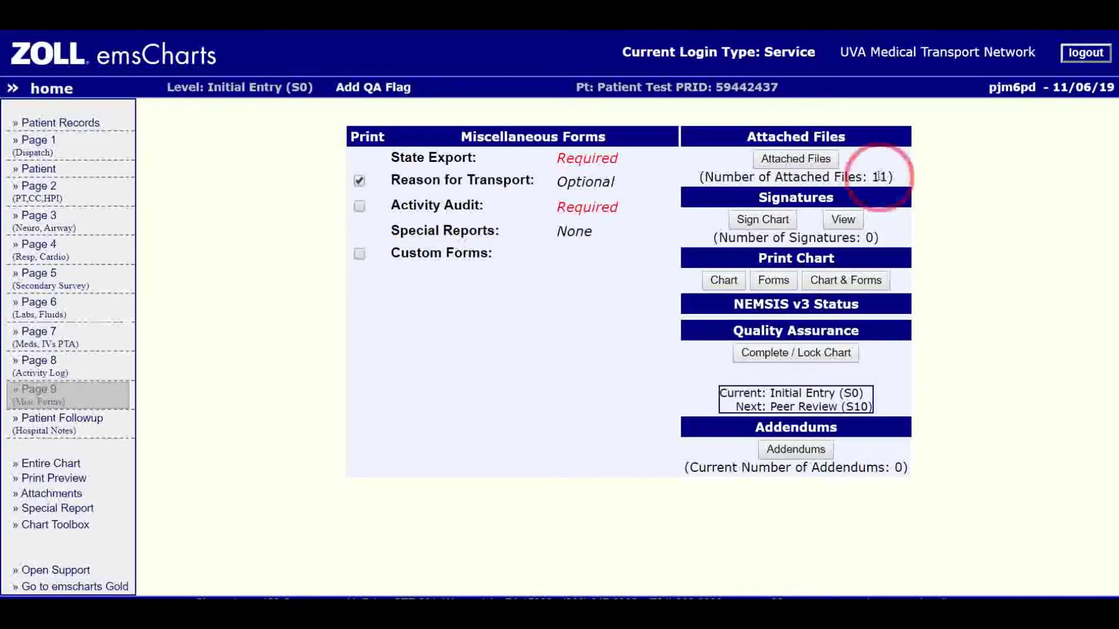
left_click(795, 161)
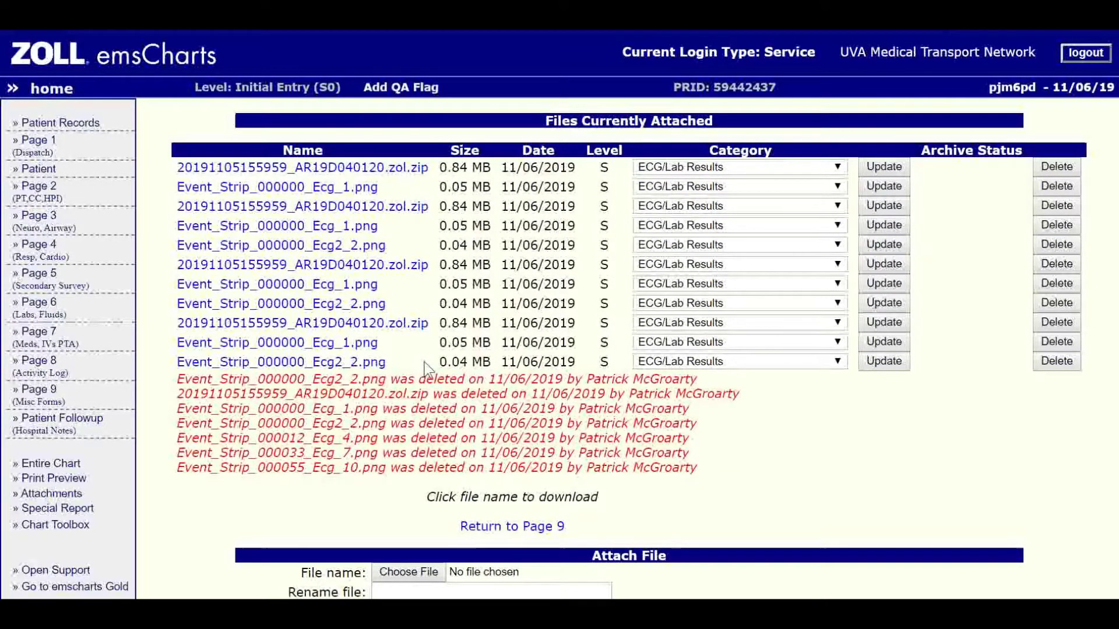
Delete the last three attachments: Ecg2 2.png, Ecg 1.png and the .zol.zip file.
left_click(1056, 362)
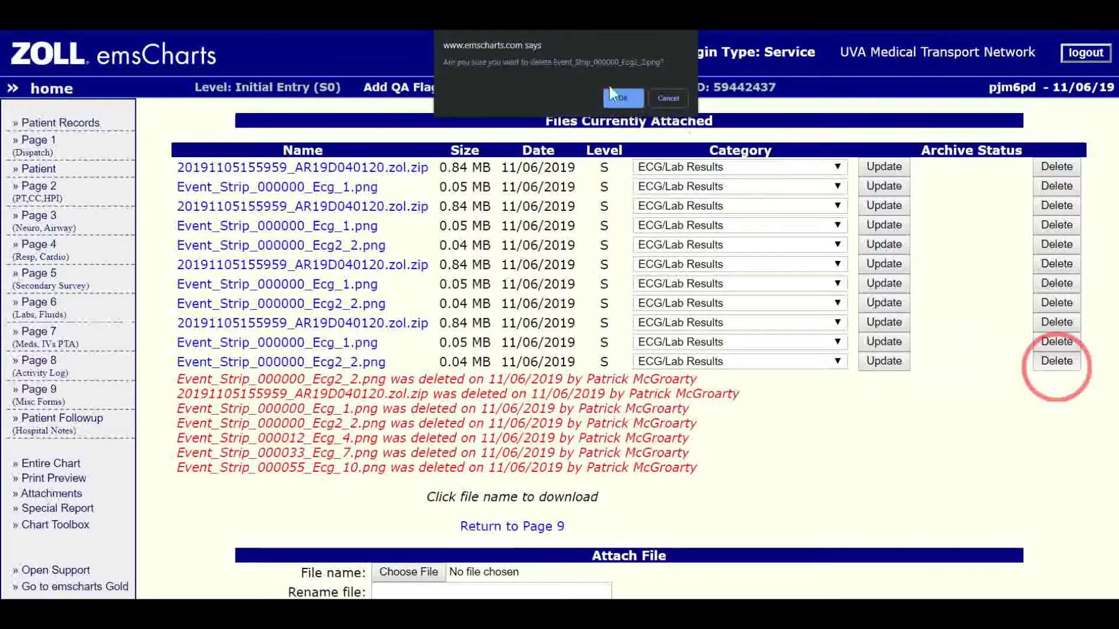
key("Return")
left_click(1056, 341)
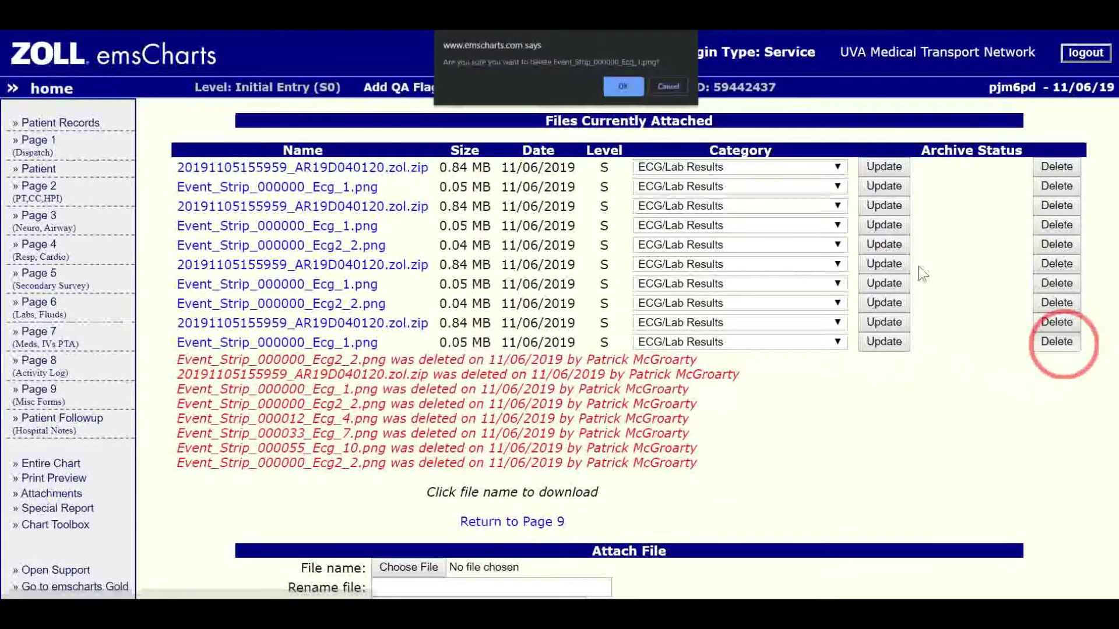
key("Return")
left_click(1056, 322)
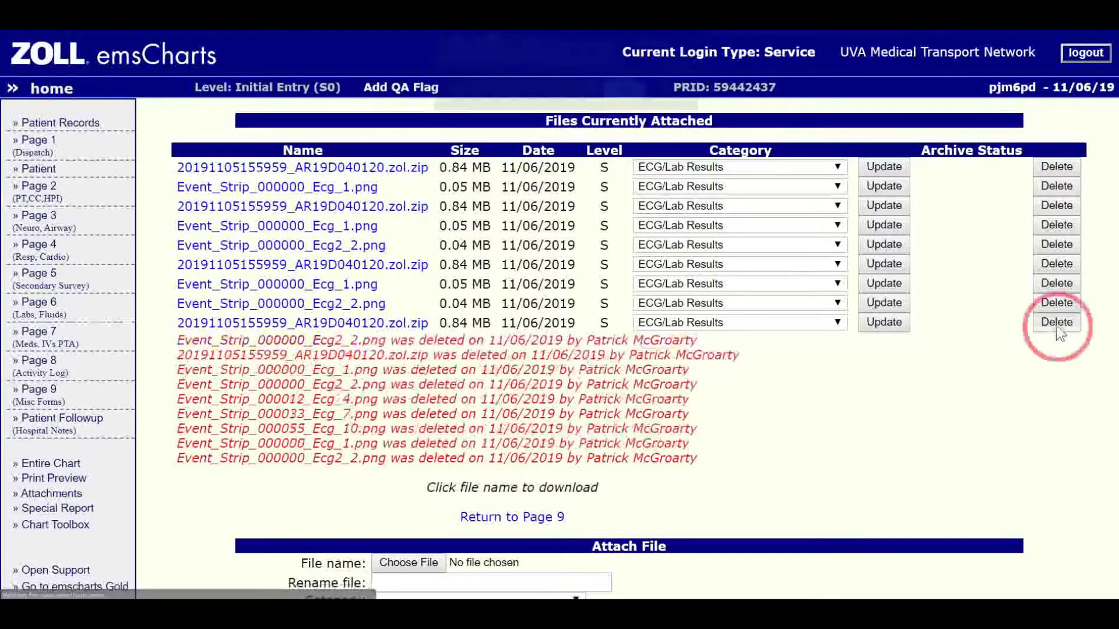
left_click(617, 98)
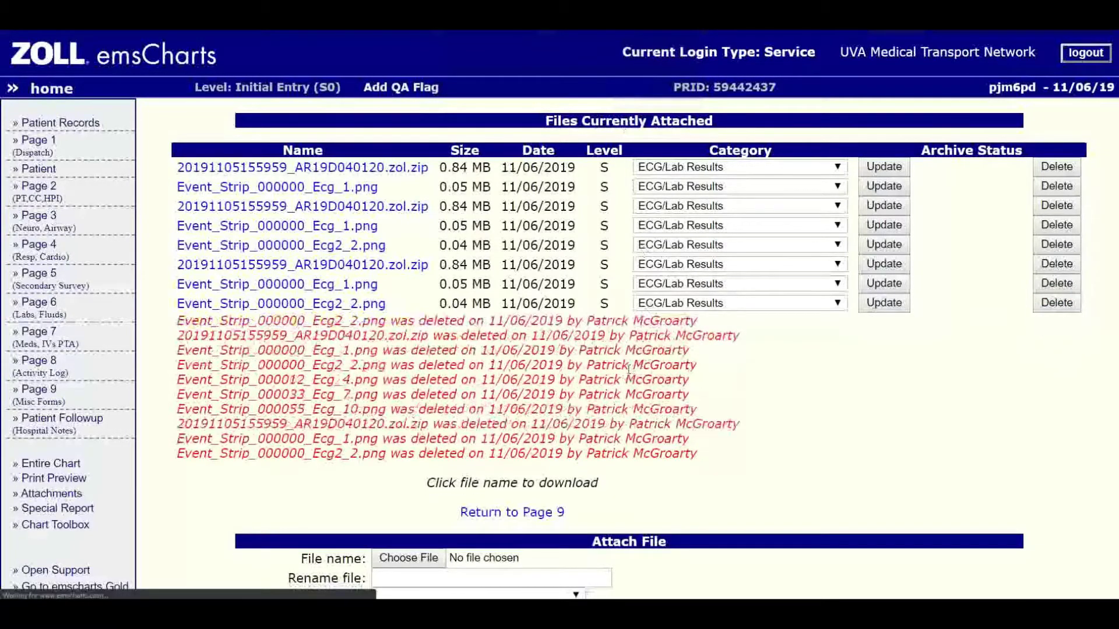